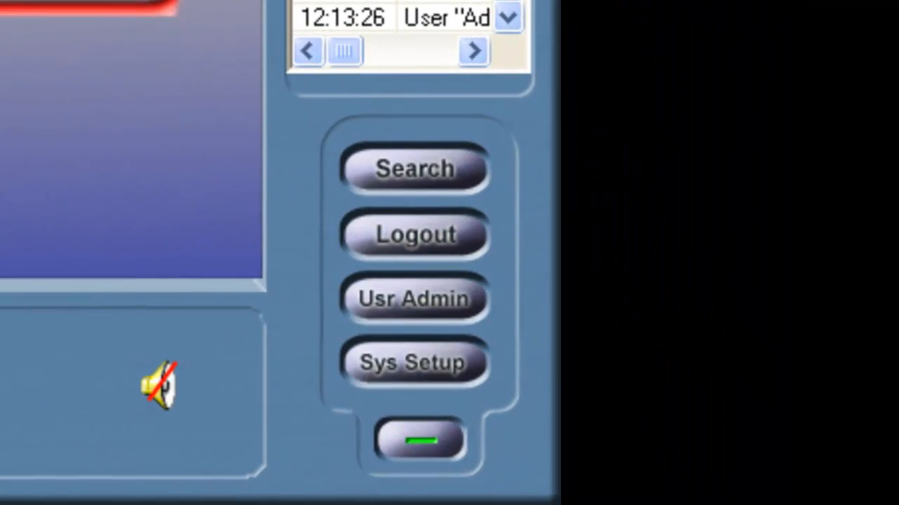
Open the system's camera setup and select IP camera channel 9.
click(411, 365)
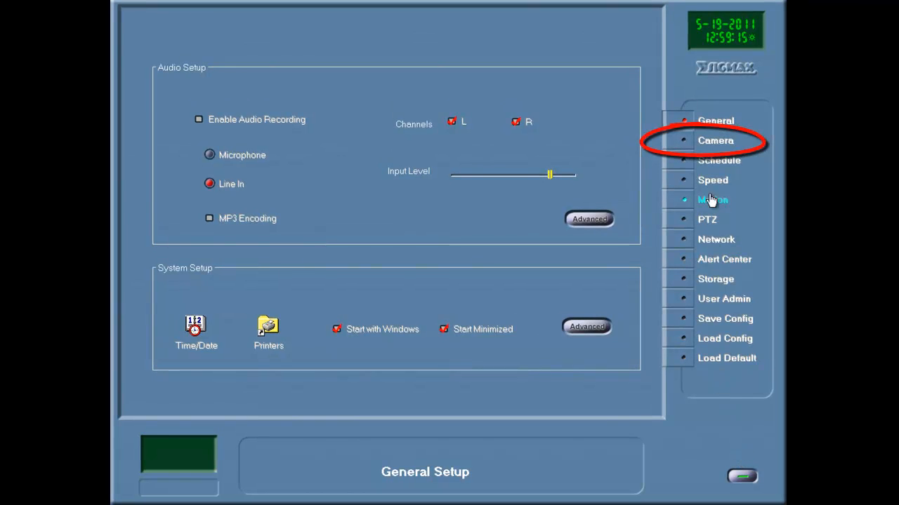
click(692, 142)
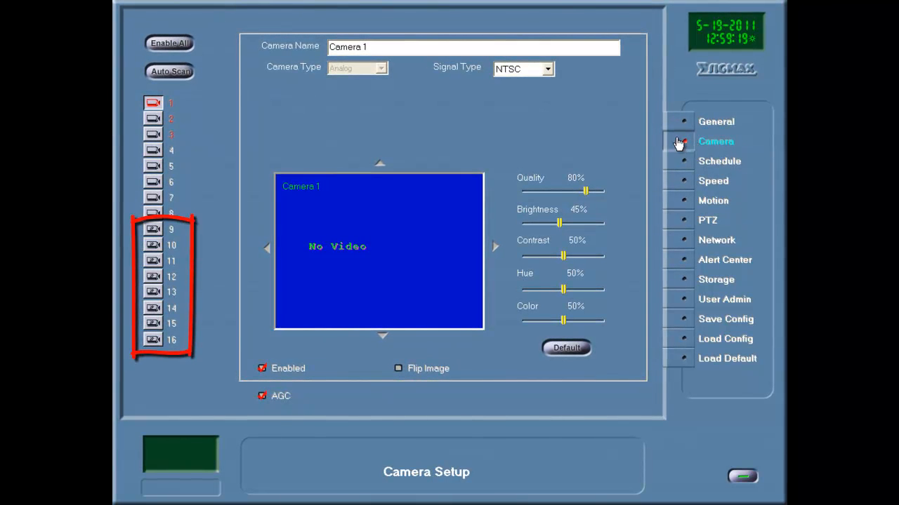
click(154, 228)
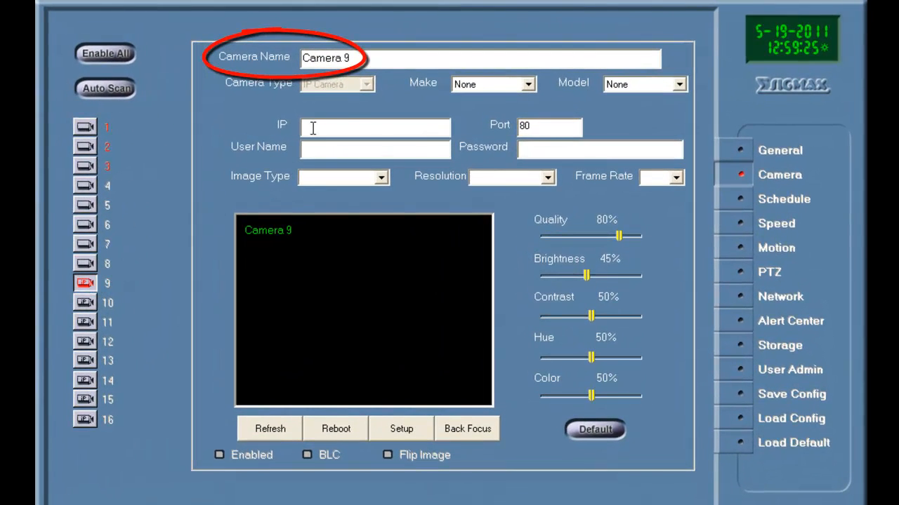
Rename the channel 9 camera as "Vivotek Dome".
click(366, 60)
key(BackSpace)
key(BackSpace)
key(BackSpace)
key(BackSpace)
key(BackSpace)
key(BackSpace)
key(BackSpace)
key(BackSpace)
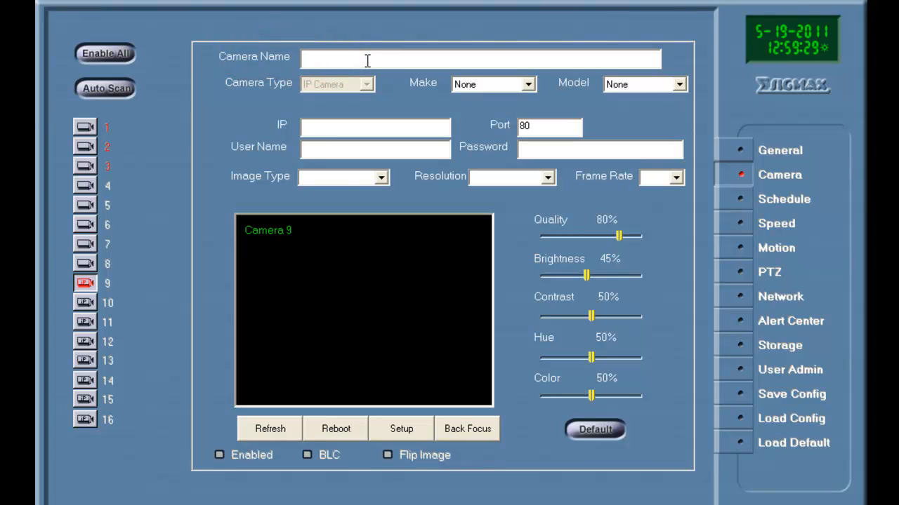
text(Vivotek Dome)
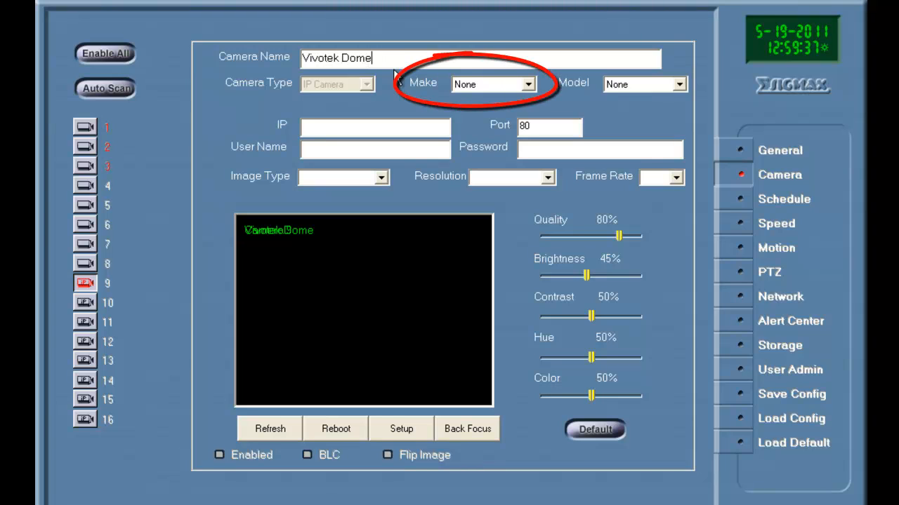
Set the camera make to Vivotek and start Search Cameras from the model choices.
click(520, 89)
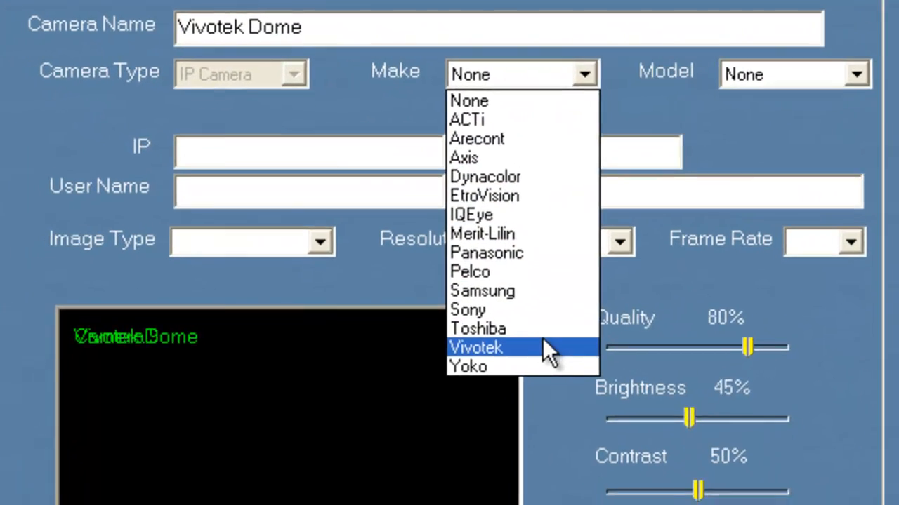
click(546, 349)
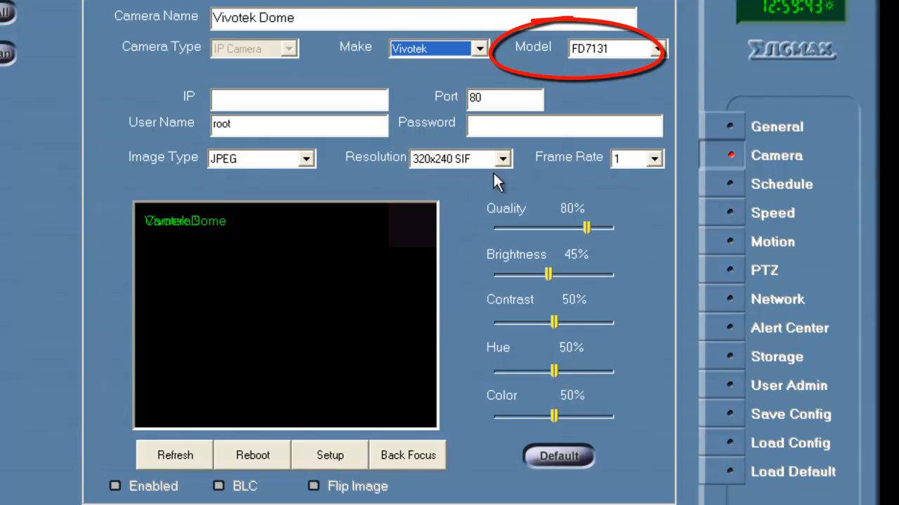
click(653, 49)
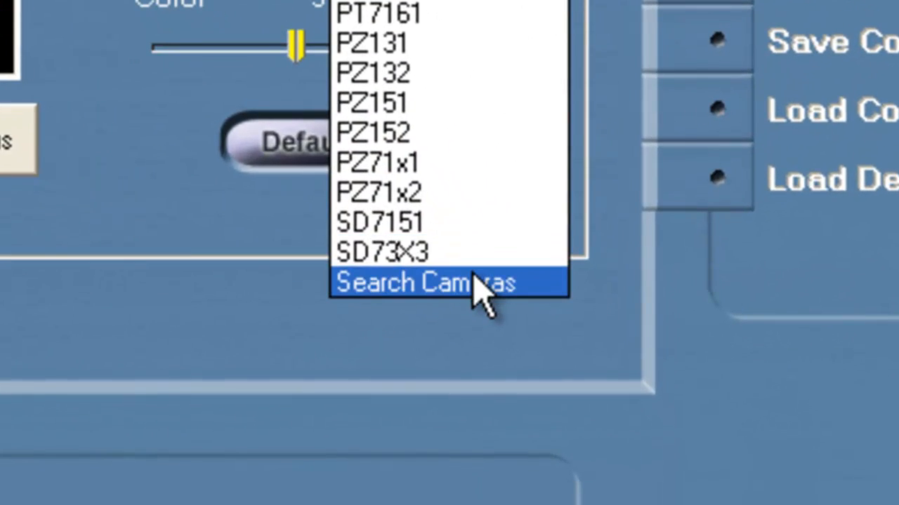
click(473, 277)
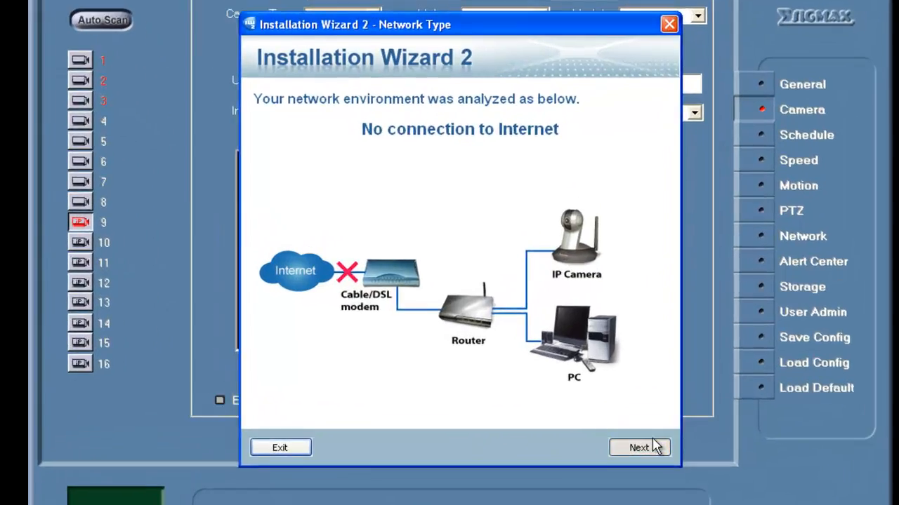
Continue the Installation Wizard without an internet connection and open the web page of the found FD8134 camera.
click(604, 404)
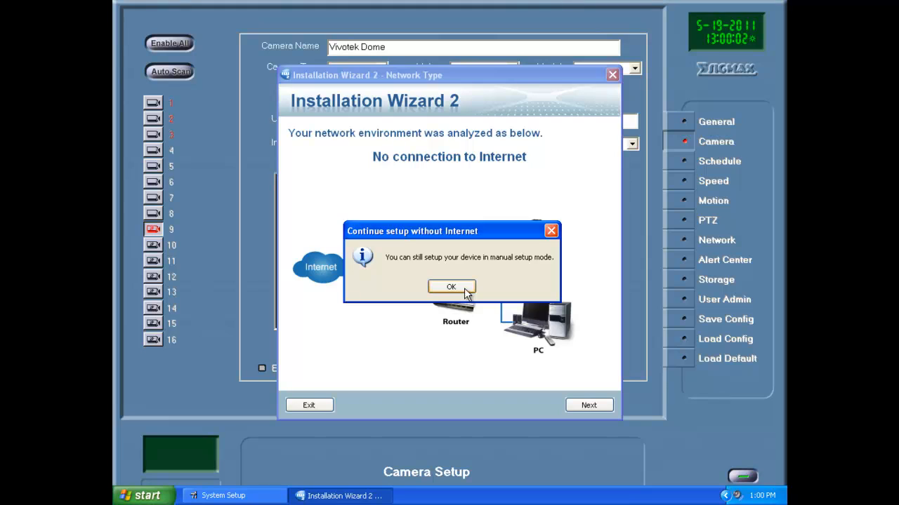
click(464, 287)
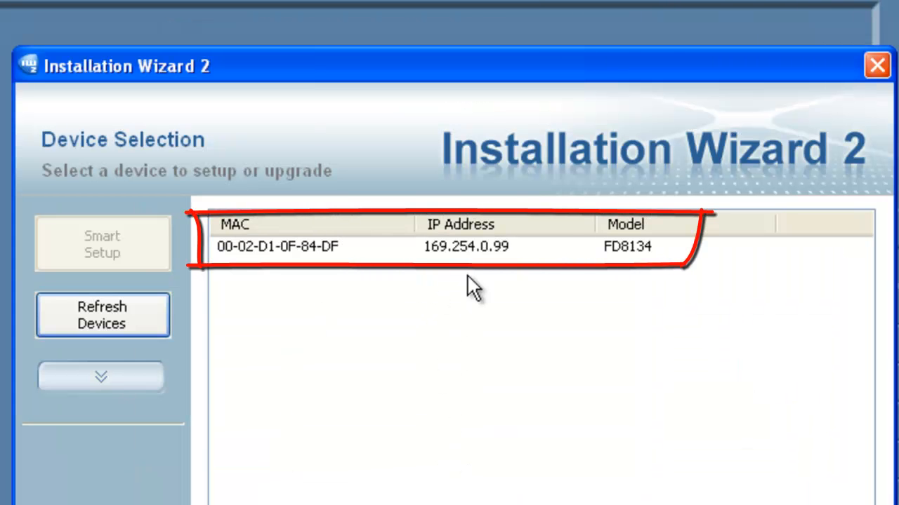
click(632, 250)
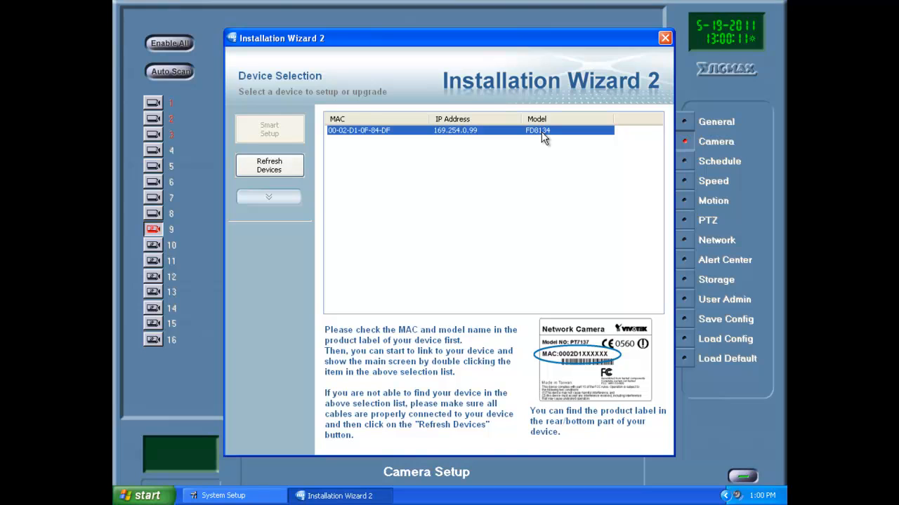
double_click(541, 133)
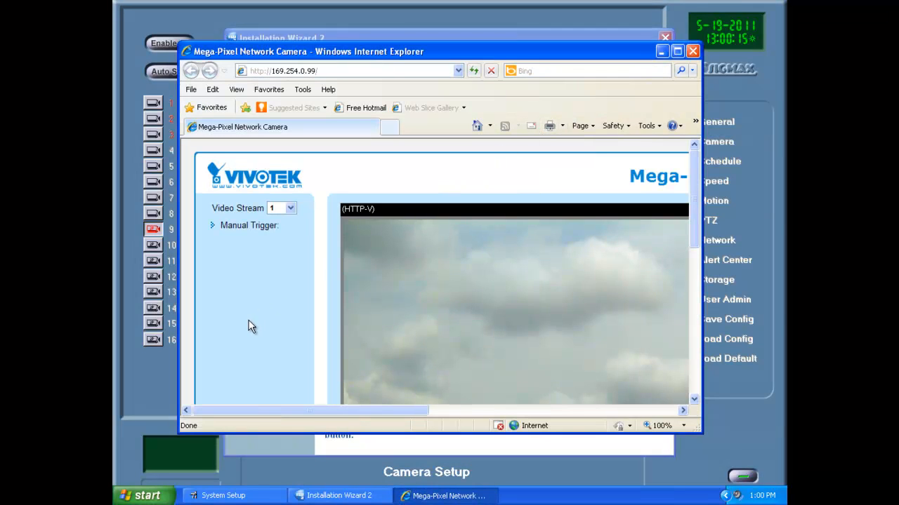
Open the network settings in the Vivotek camera's configuration pages.
scroll(251, 327, down, 5)
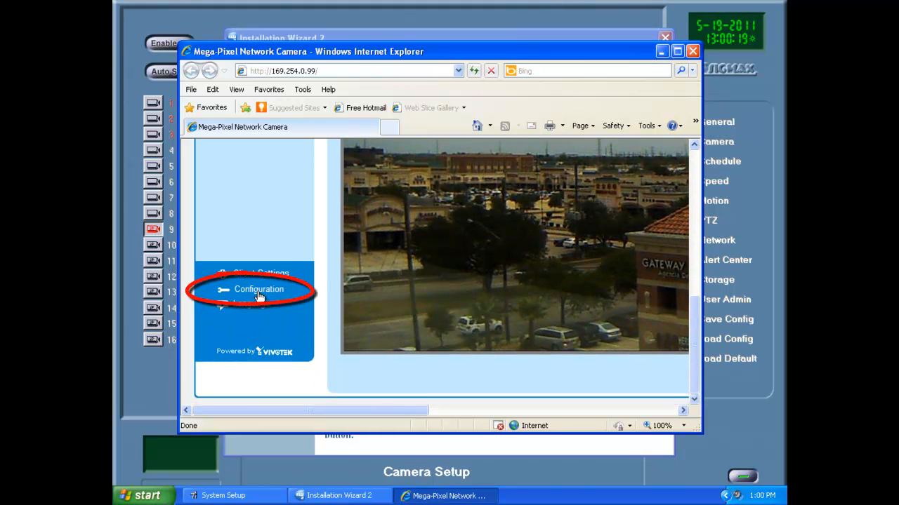
click(258, 290)
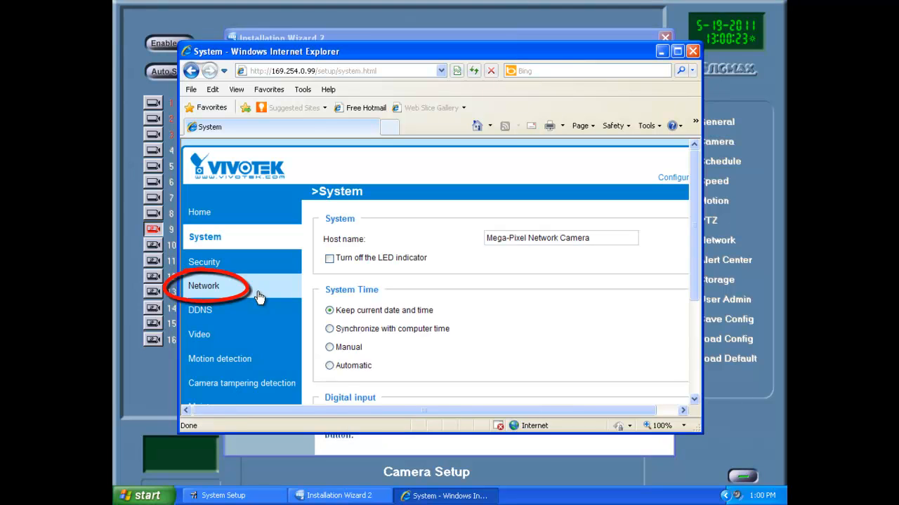
click(209, 286)
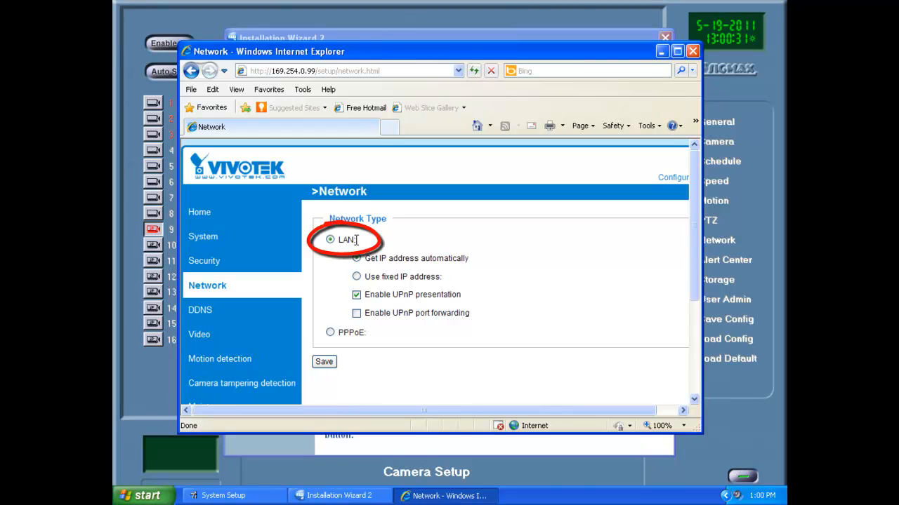
Switch the camera's LAN connection to a fixed IP address and set it to 192.168.1.21.
click(357, 277)
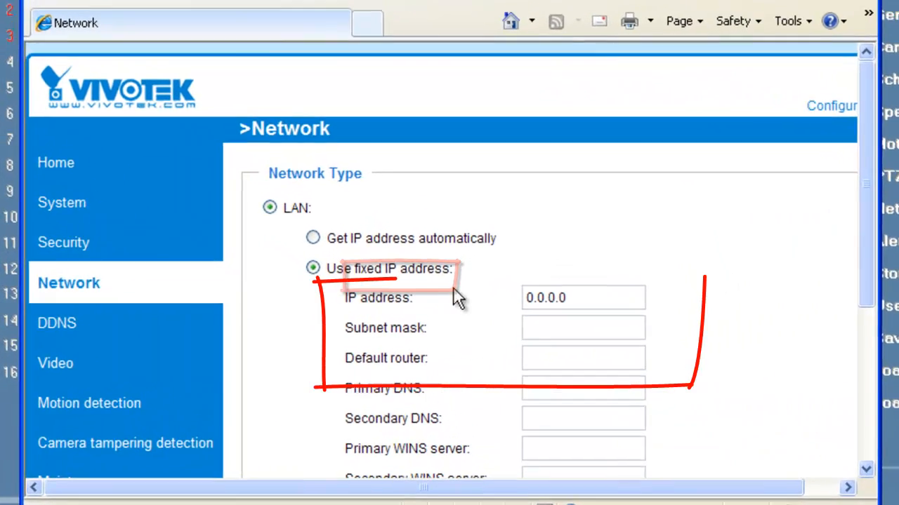
click(521, 295)
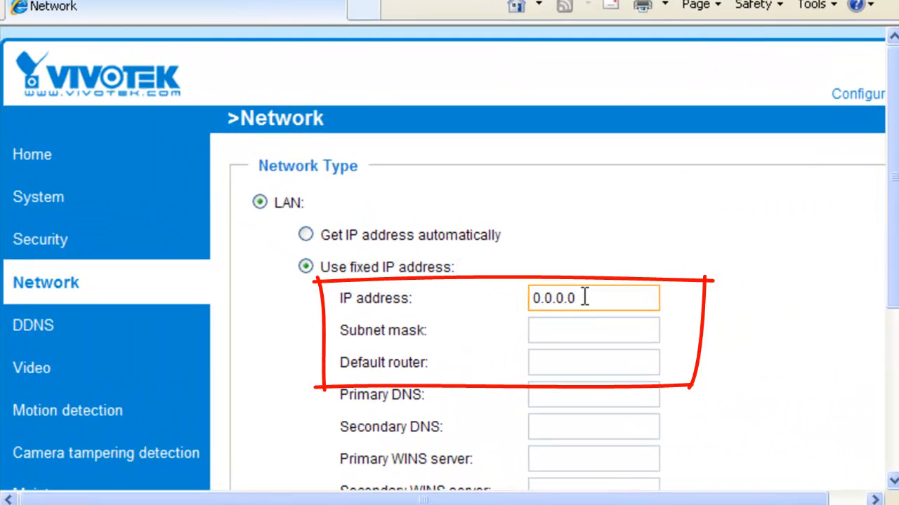
click(594, 297)
key(BackSpace)
key(BackSpace)
key(BackSpace)
key(BackSpace)
key(BackSpace)
key(BackSpace)
key(BackSpace)
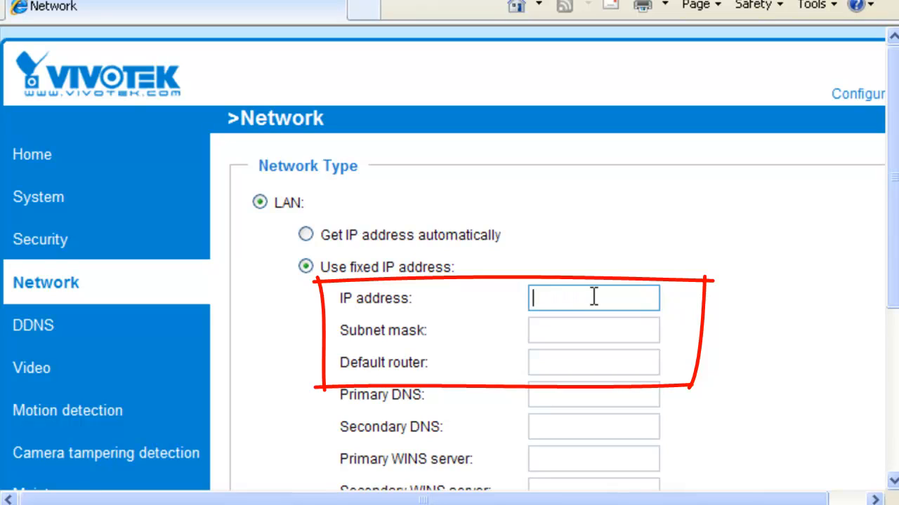
text(192.168.1.21)
Save the camera's network settings with subnet mask 255.255.255.0 and default router 192.168.1.1.
click(646, 336)
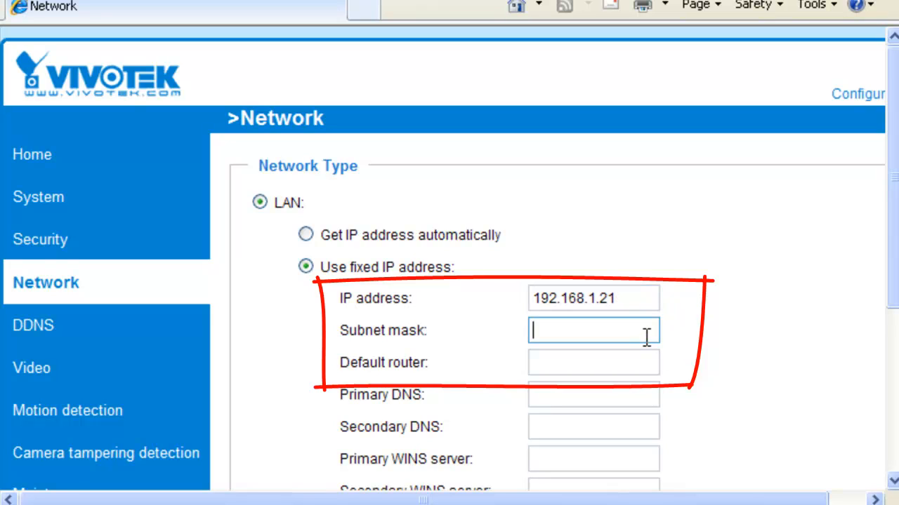
text(255.25)
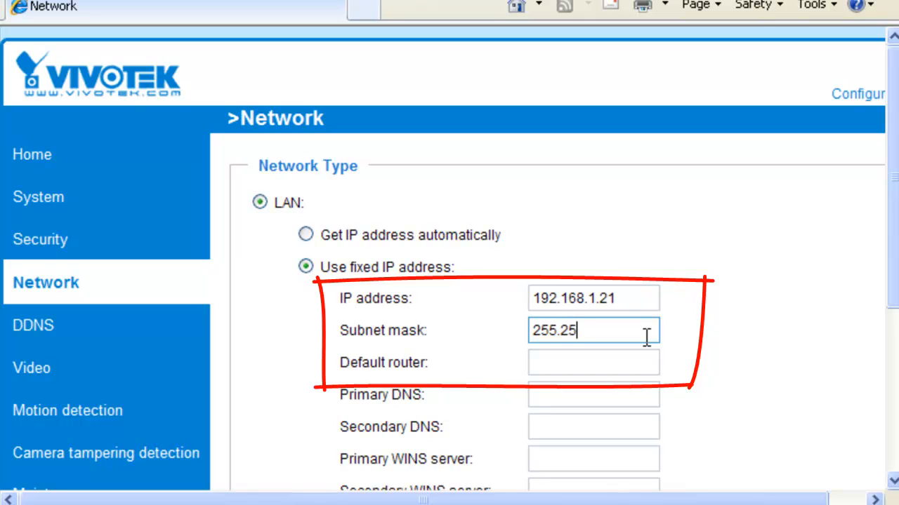
text(5.255.0)
click(583, 363)
text(19)
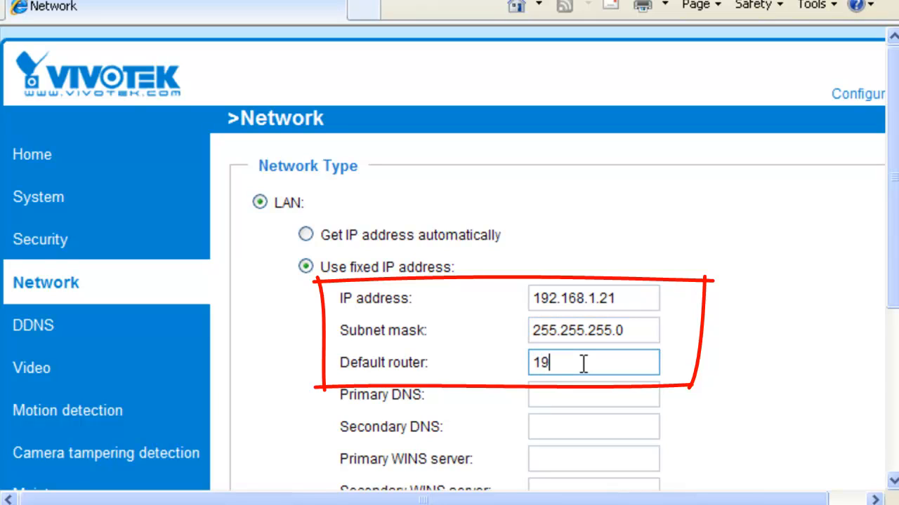
text(2.168.1.1)
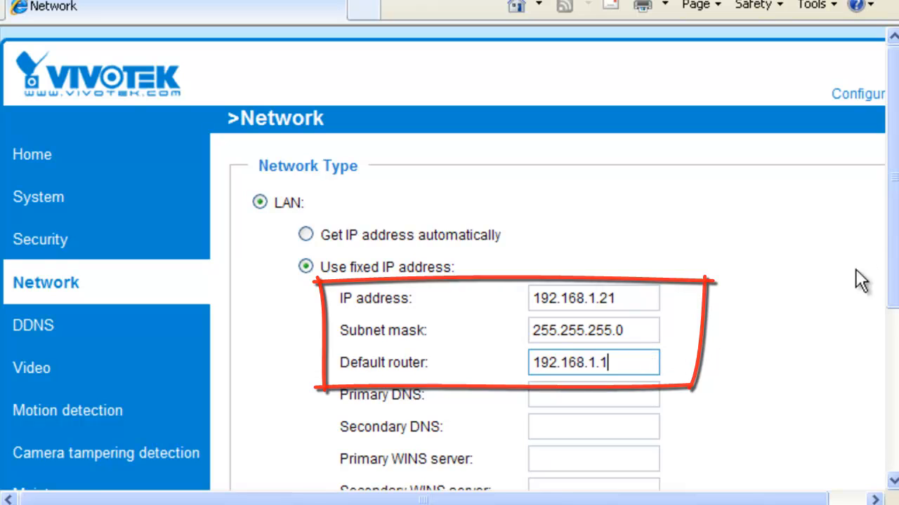
drag(889, 246, 889, 415)
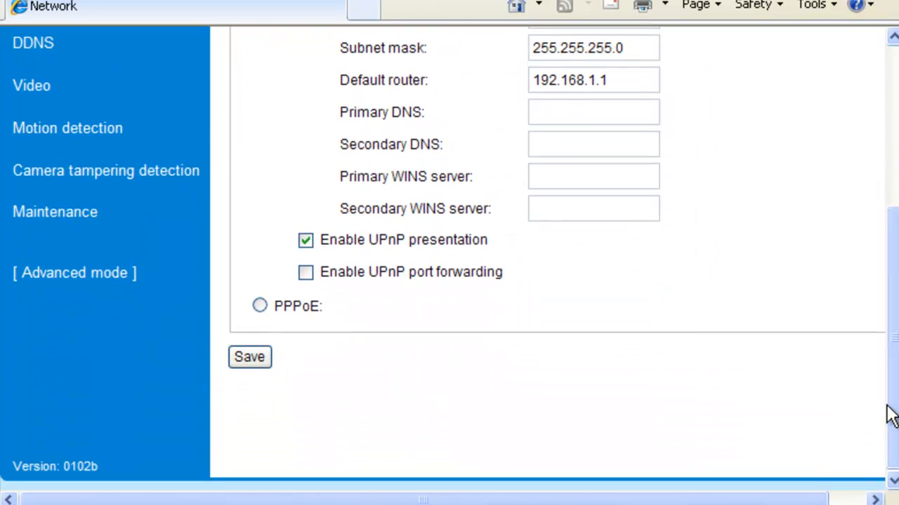
click(250, 358)
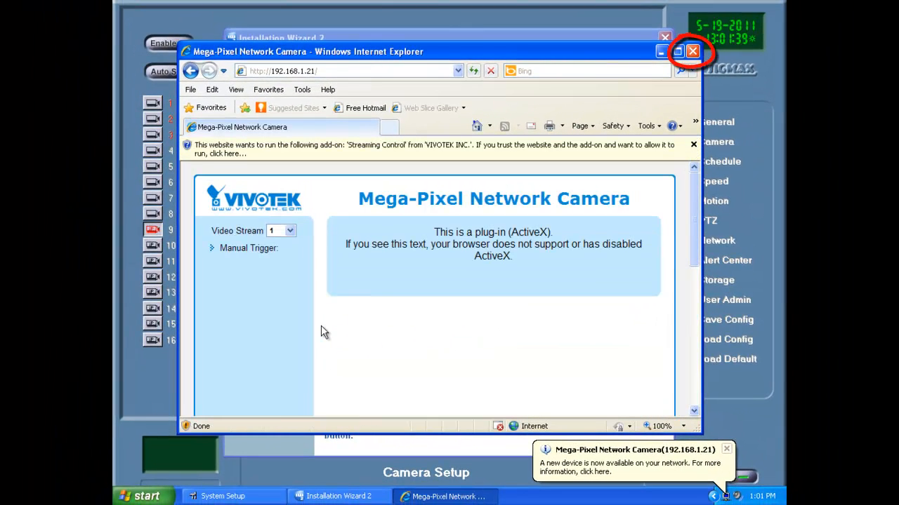
Close the camera's web page and the Installation Wizard, and set the model of channel 9 to FD8134.
click(692, 51)
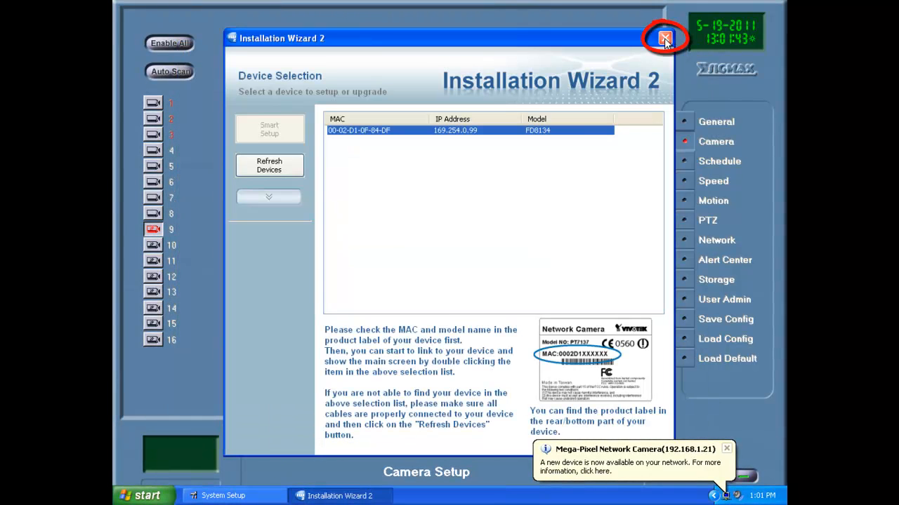
click(664, 38)
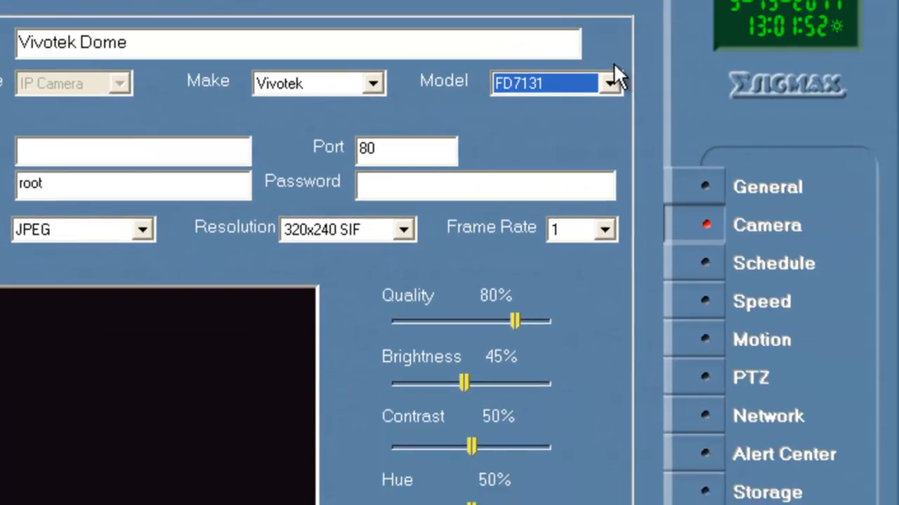
click(759, 150)
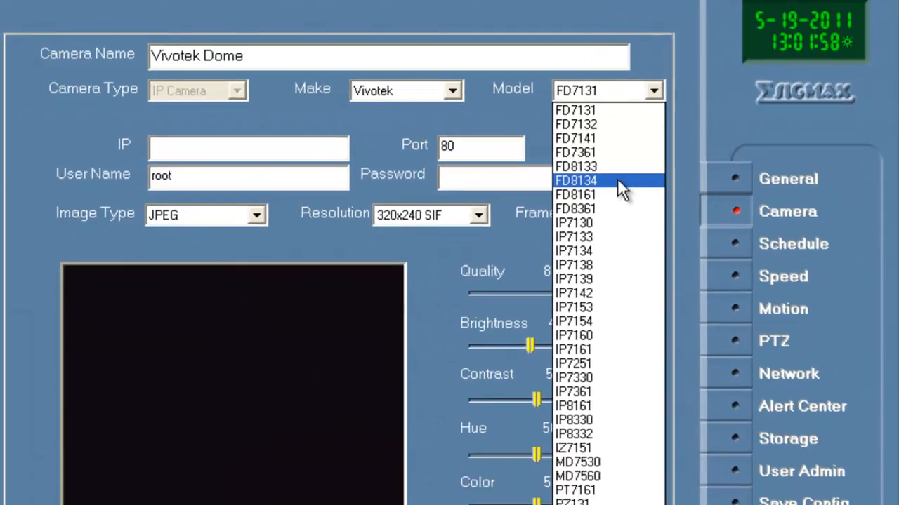
click(464, 270)
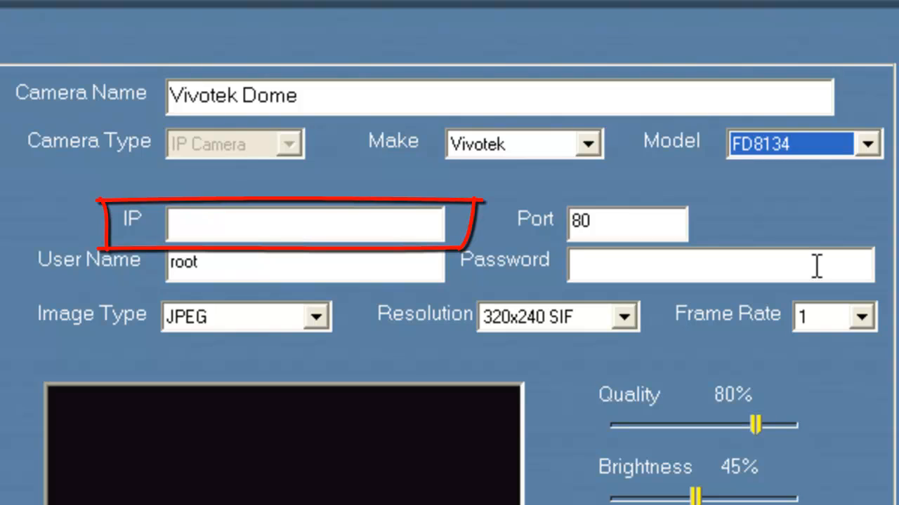
Enter 192.168.1.21 as the IP address of the Vivotek Dome camera, keeping port 80.
click(364, 230)
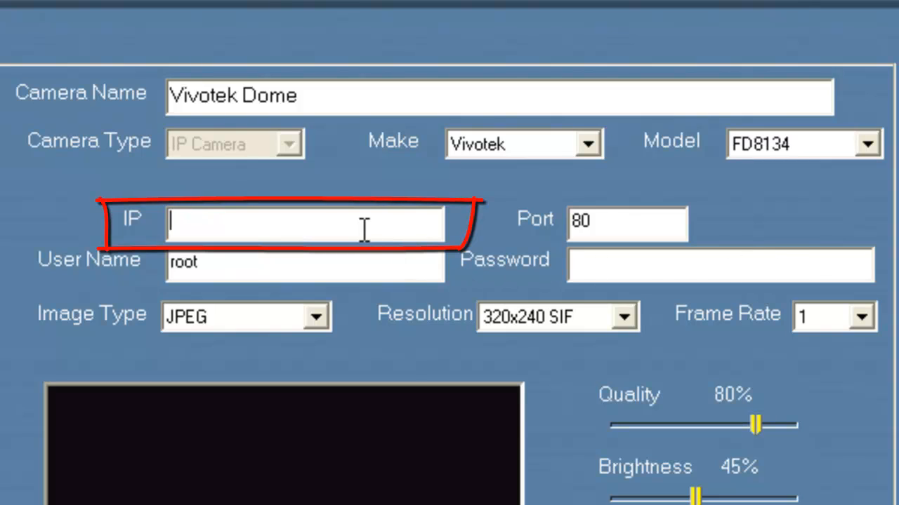
text(192.1)
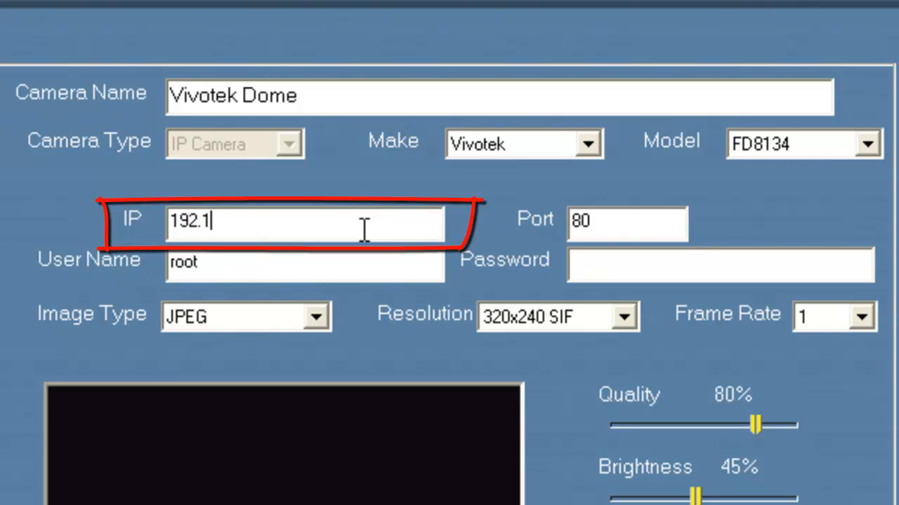
text(68.1.)
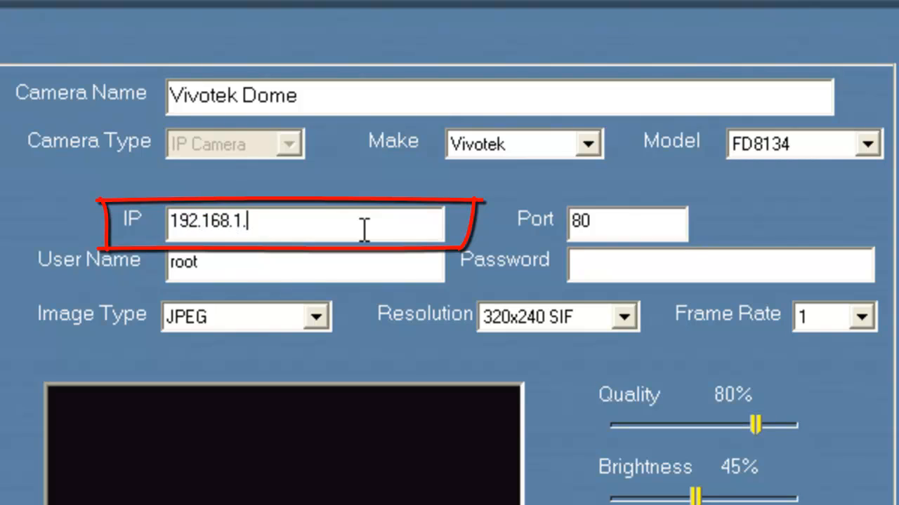
text(21)
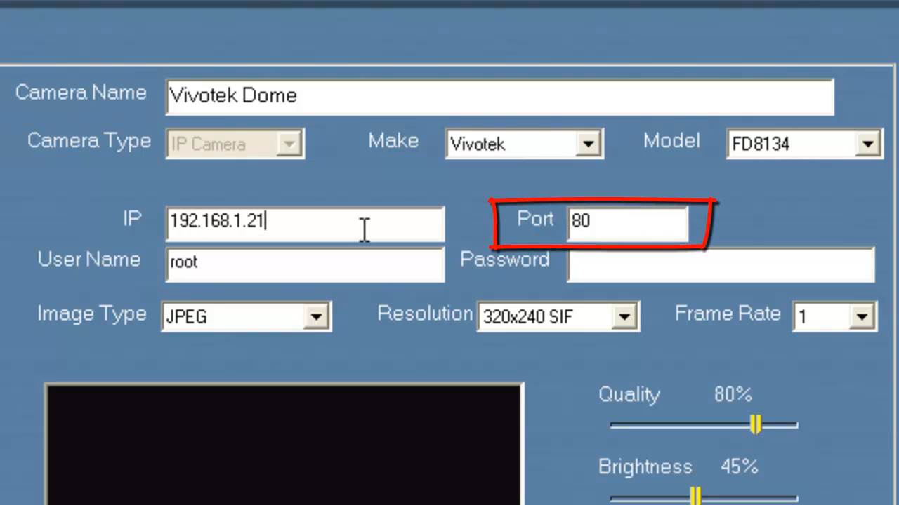
click(618, 224)
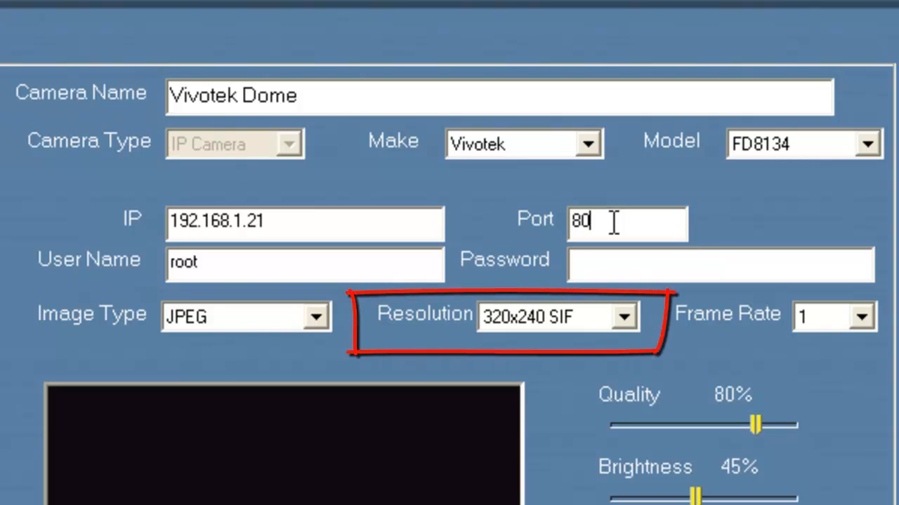
Set the Vivotek Dome camera's resolution to 1280x800 and its frame rate to 5.
click(519, 316)
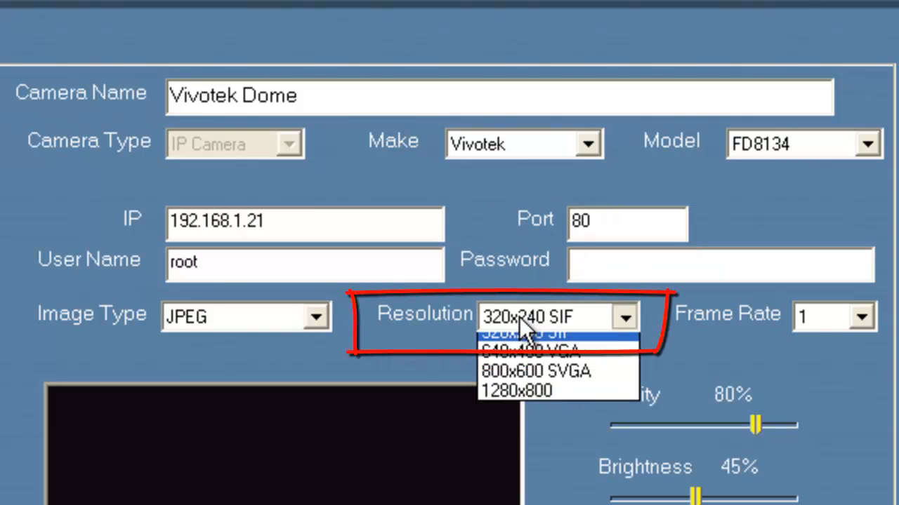
click(585, 402)
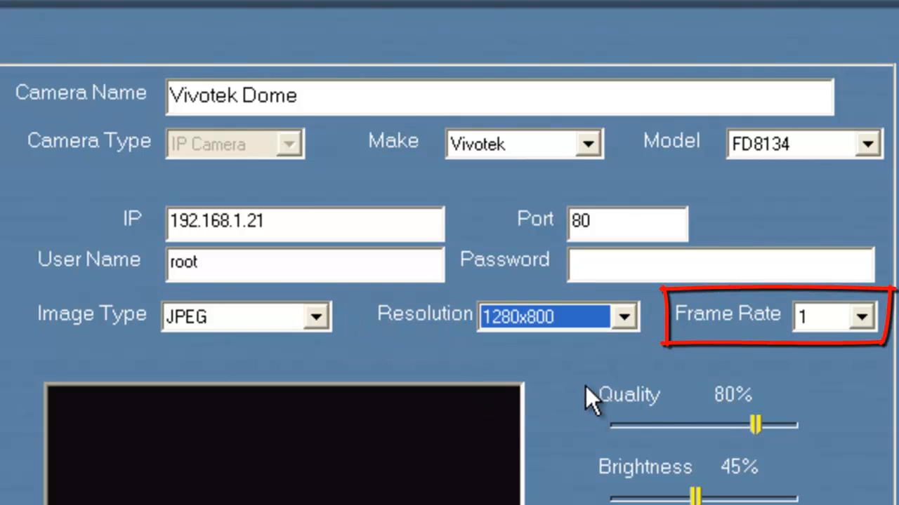
click(870, 317)
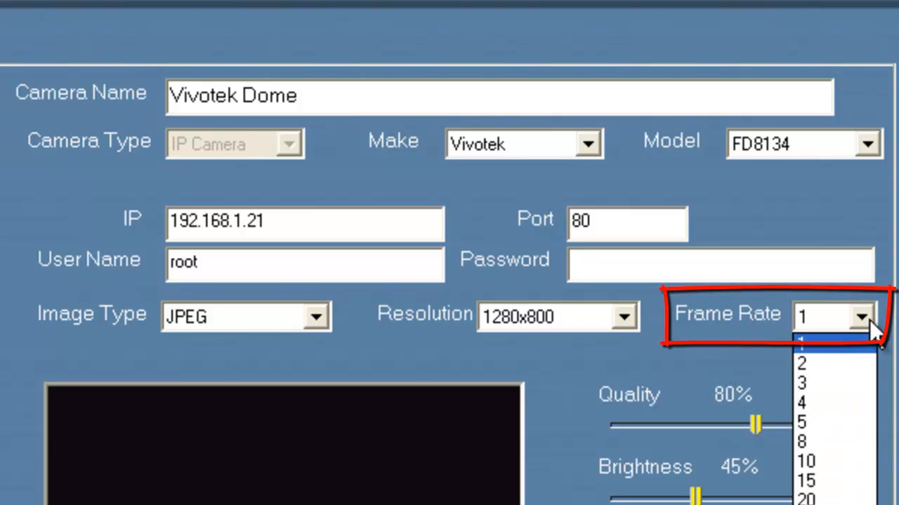
click(841, 421)
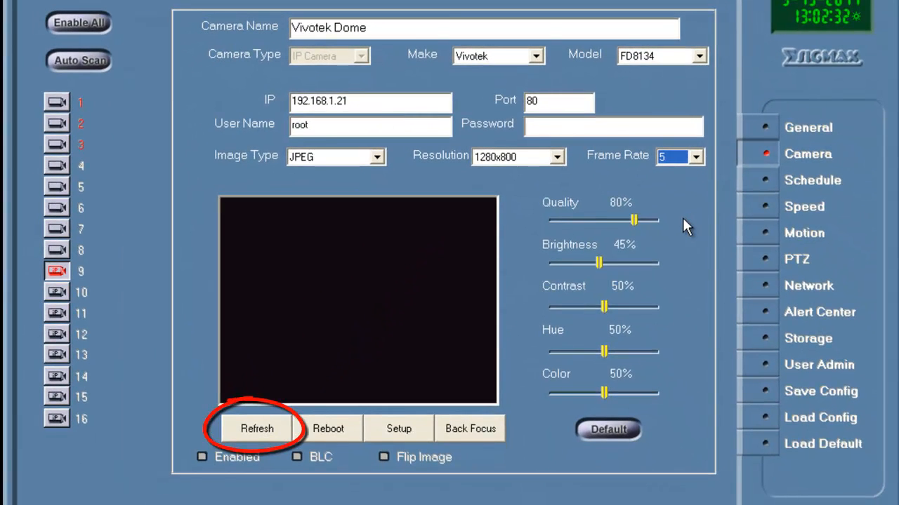
Refresh the channel 9 camera preview, enable the camera, and save the changed configuration.
click(245, 422)
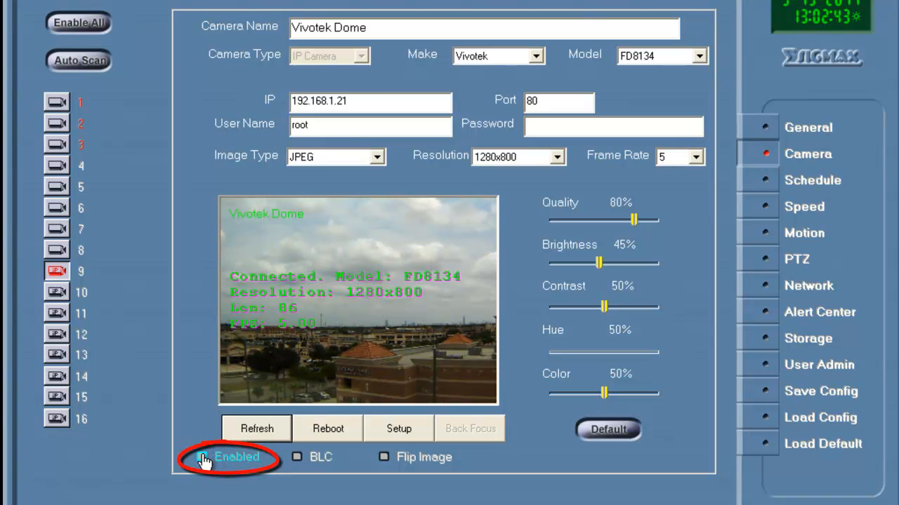
click(204, 460)
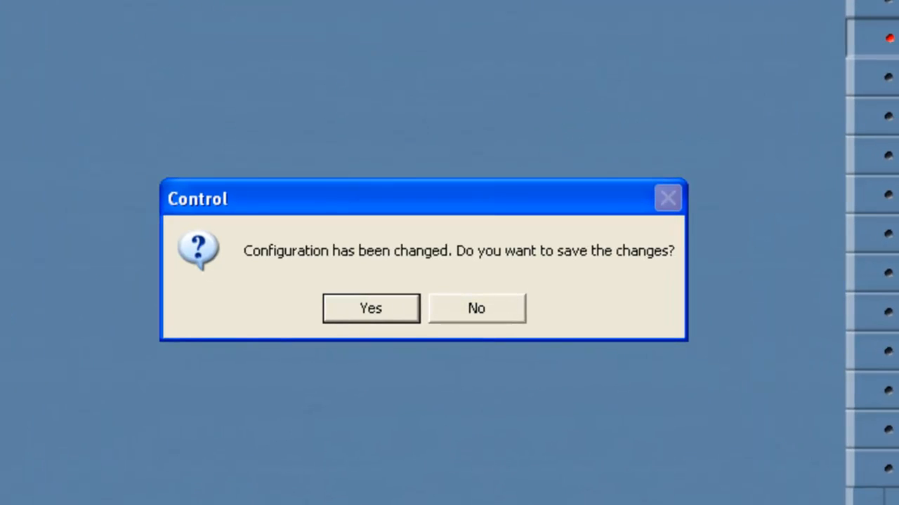
click(371, 308)
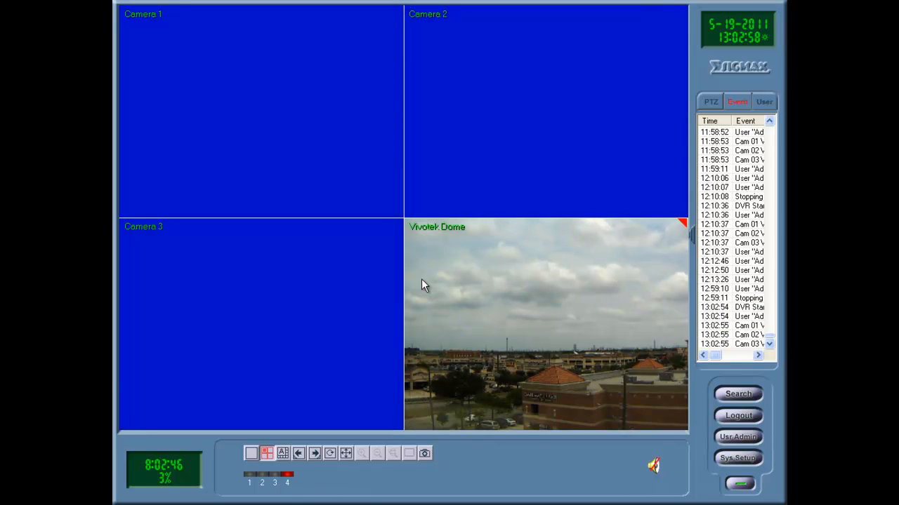
View the Vivotek Dome camera enlarged in the live display, and return to the four-camera view.
double_click(421, 280)
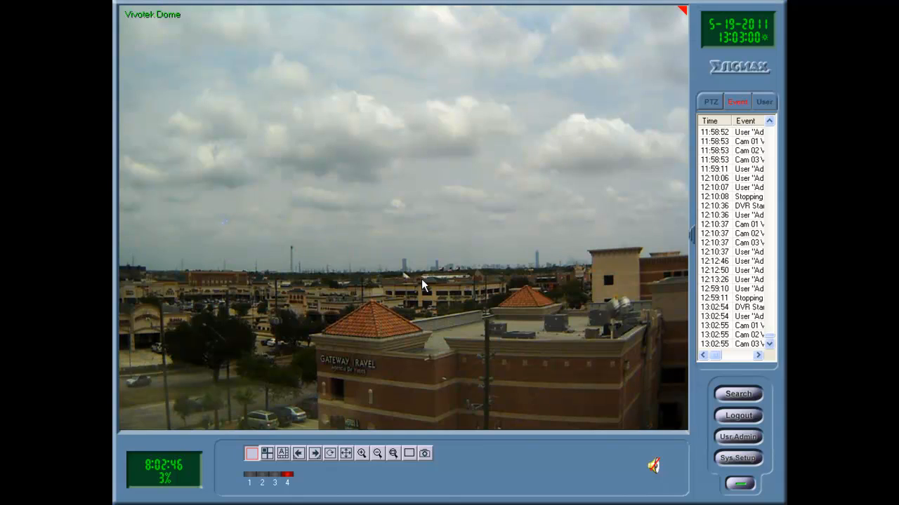
double_click(421, 281)
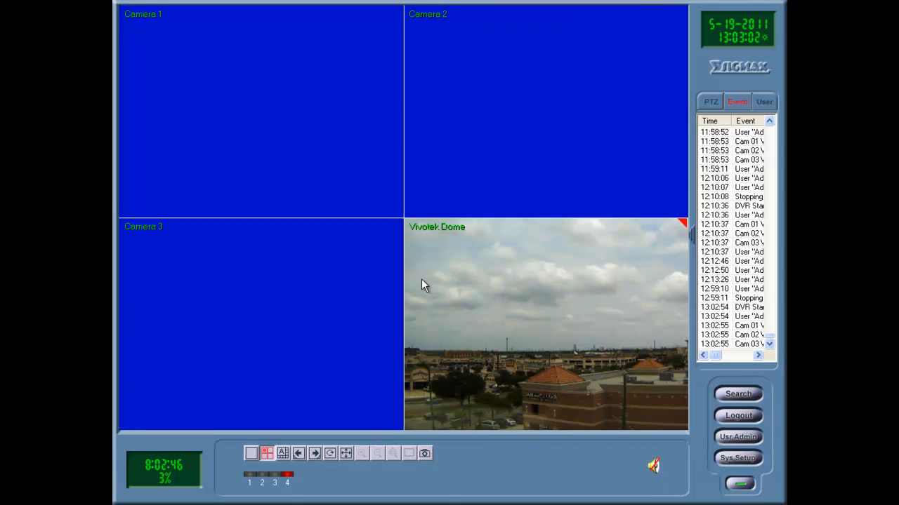